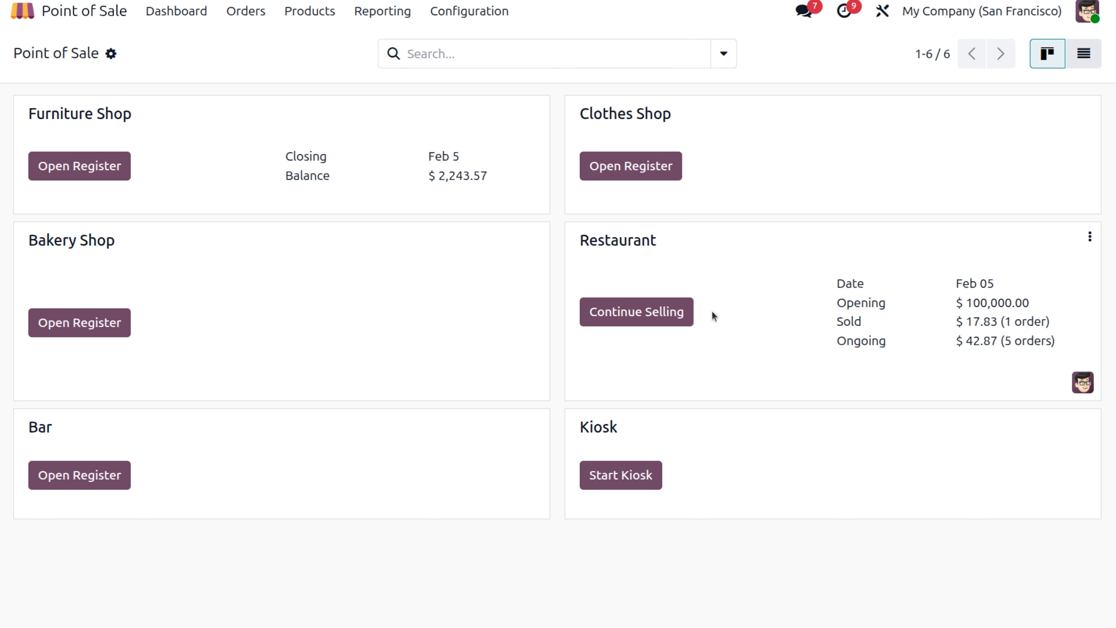
- Create a new point of sale payment method named "deliver partner"
{"action": "left_click", "coordinate": [469, 17]}
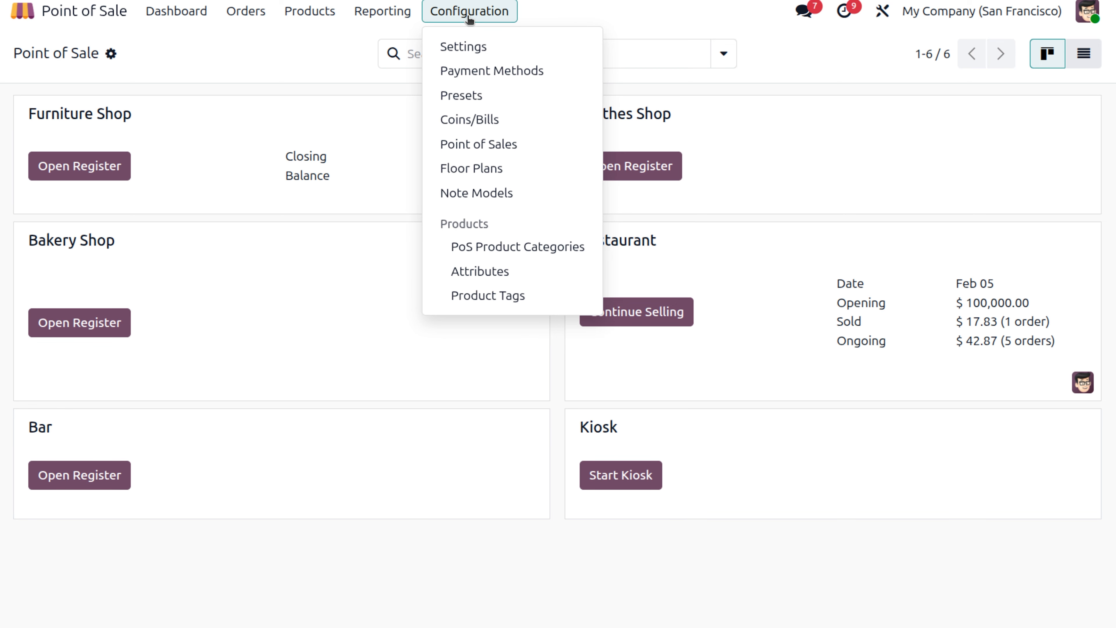
{"action": "left_click", "coordinate": [481, 73]}
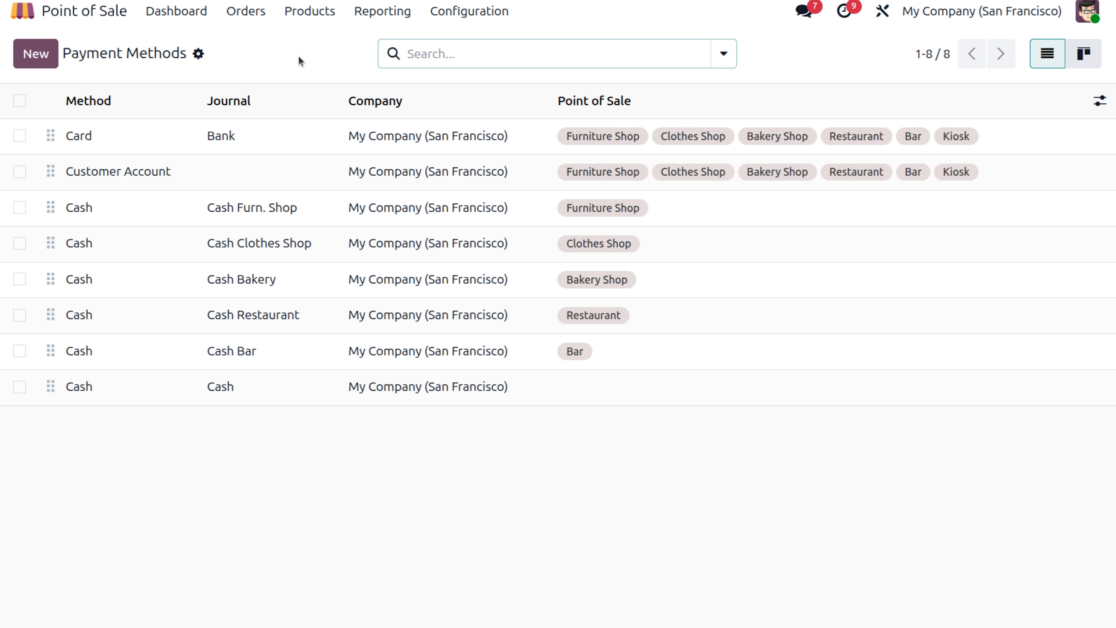
{"action": "left_click", "coordinate": [38, 55]}
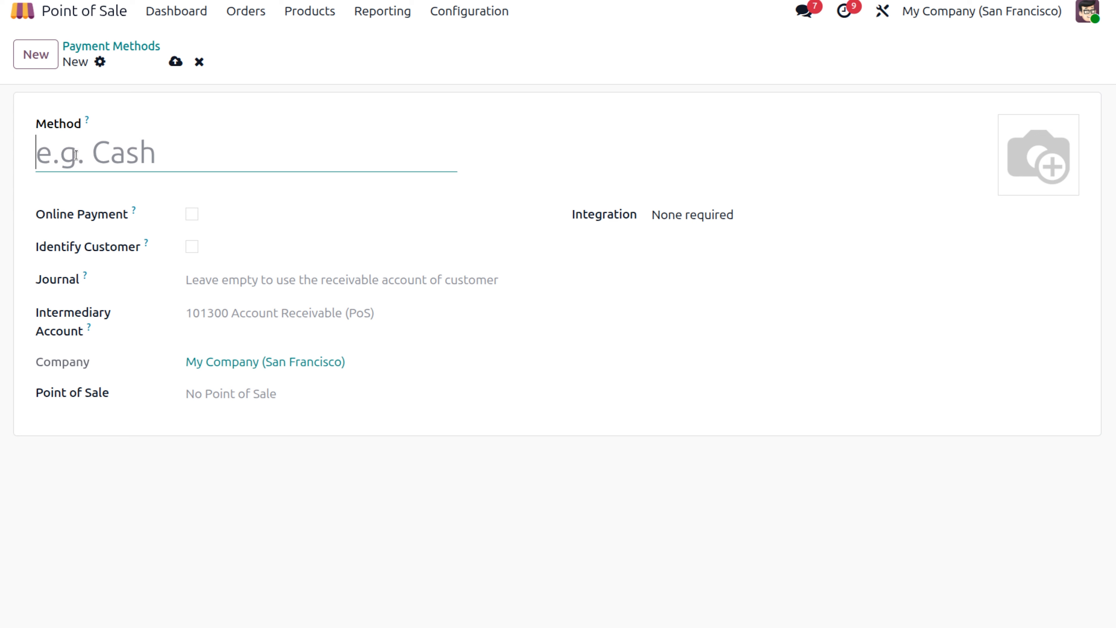
{"action": "type", "text": "de"}
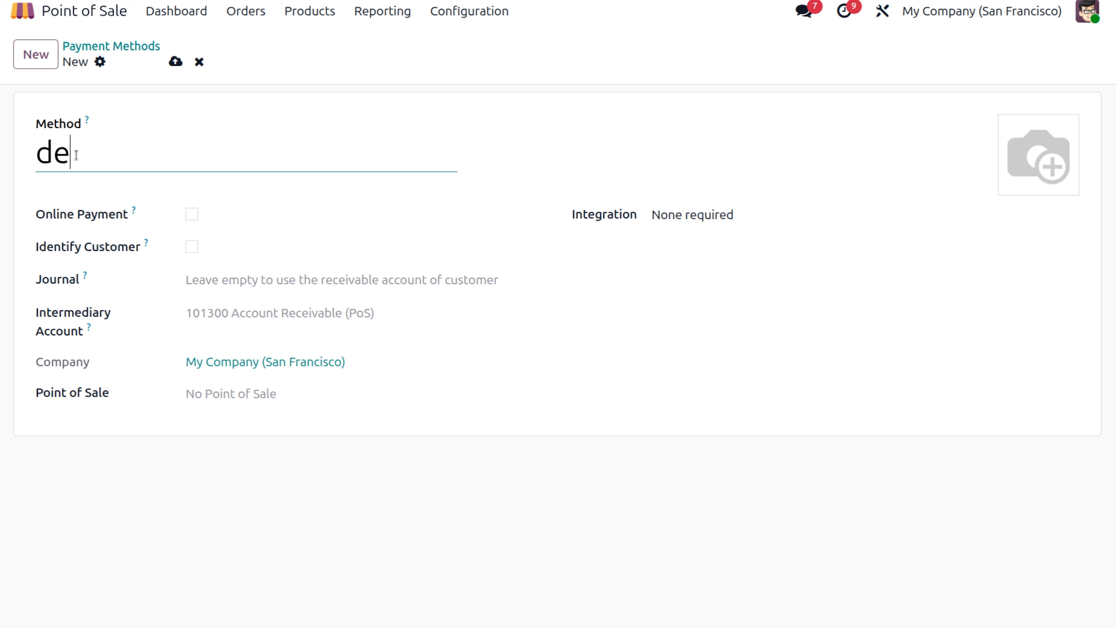
{"action": "type", "text": "liver partner"}
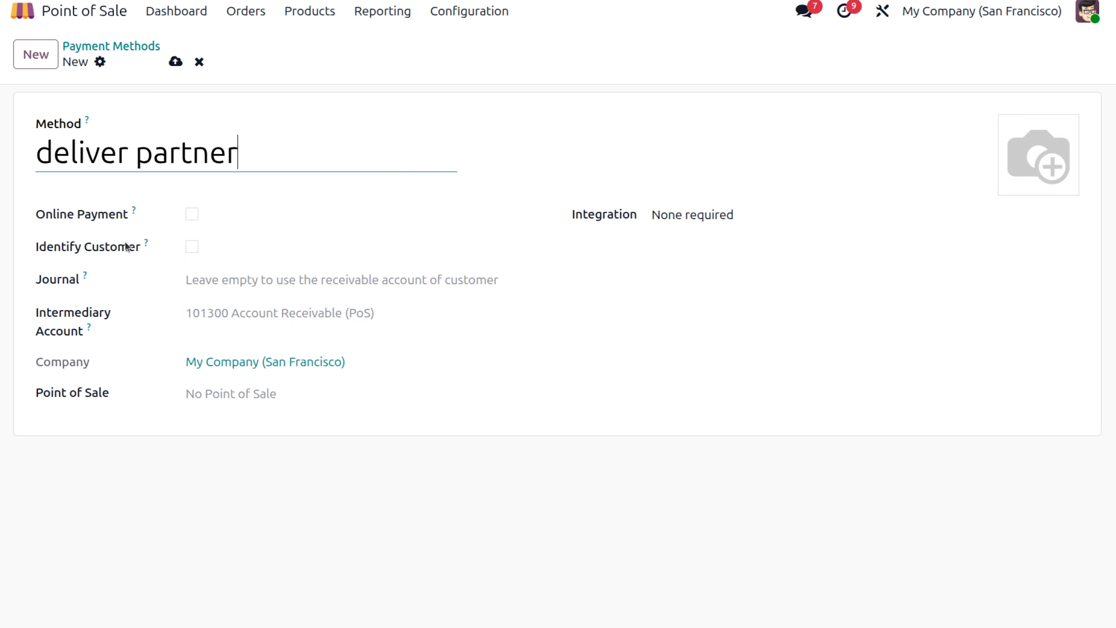
- Enable customer identification for the payment method and set its journal to Bank
{"action": "mouse_move", "coordinate": [133, 215]}
{"action": "mouse_move", "coordinate": [145, 245]}
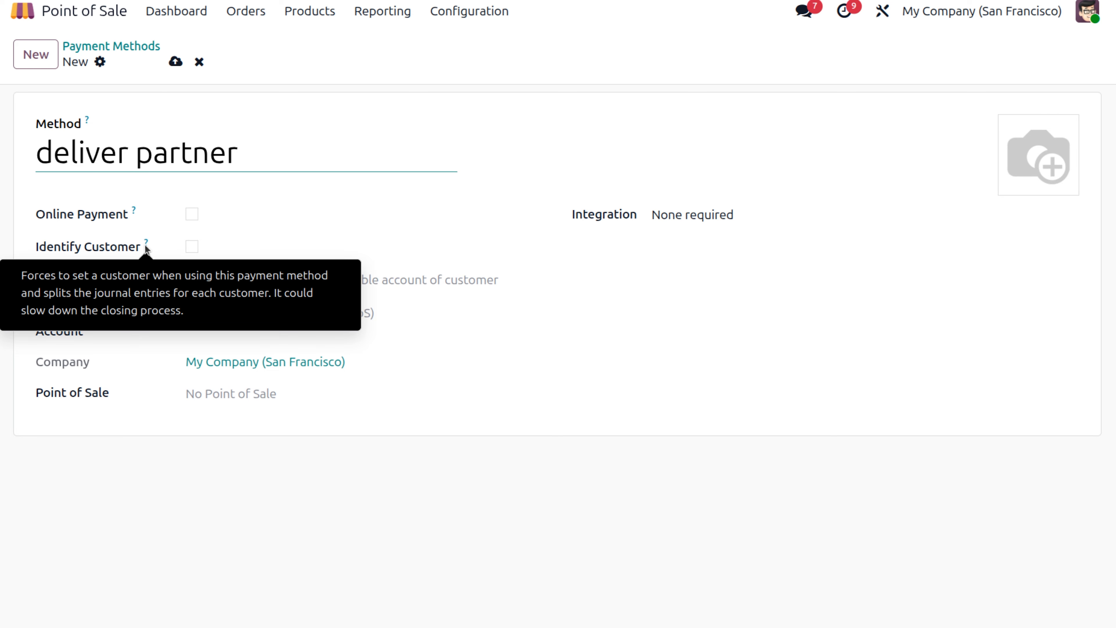
{"action": "left_click", "coordinate": [195, 250]}
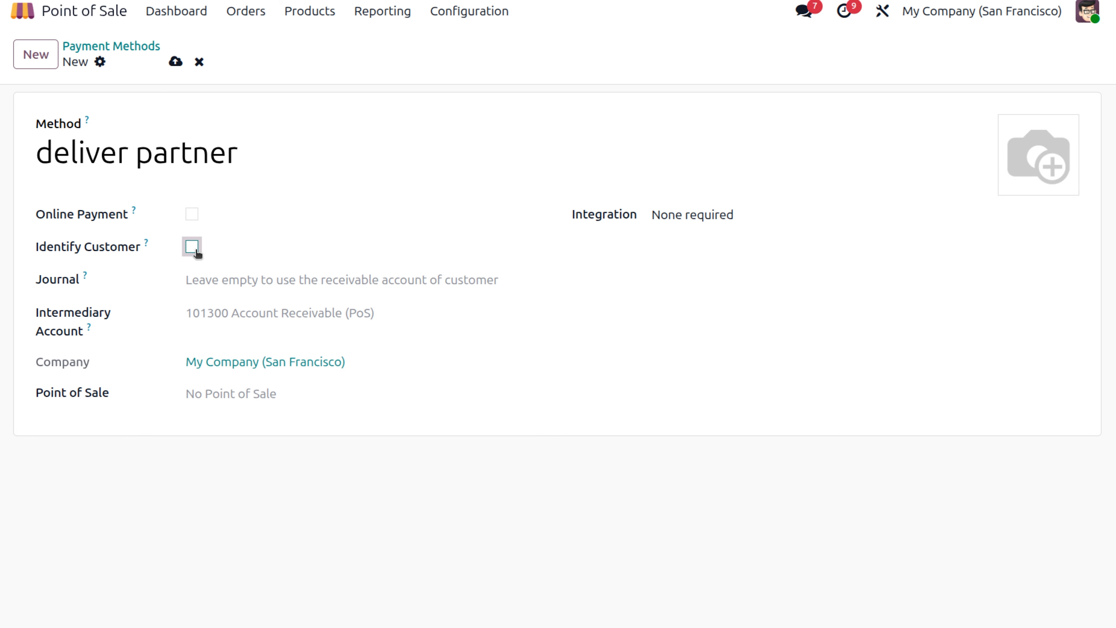
{"action": "left_click", "coordinate": [216, 278]}
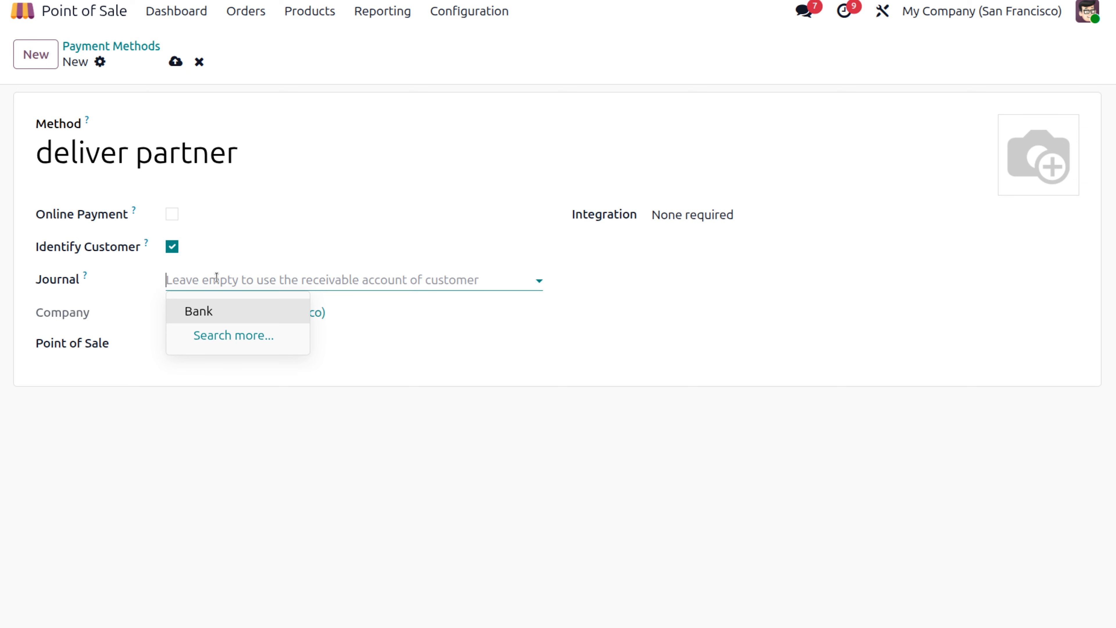
{"action": "left_click", "coordinate": [223, 312]}
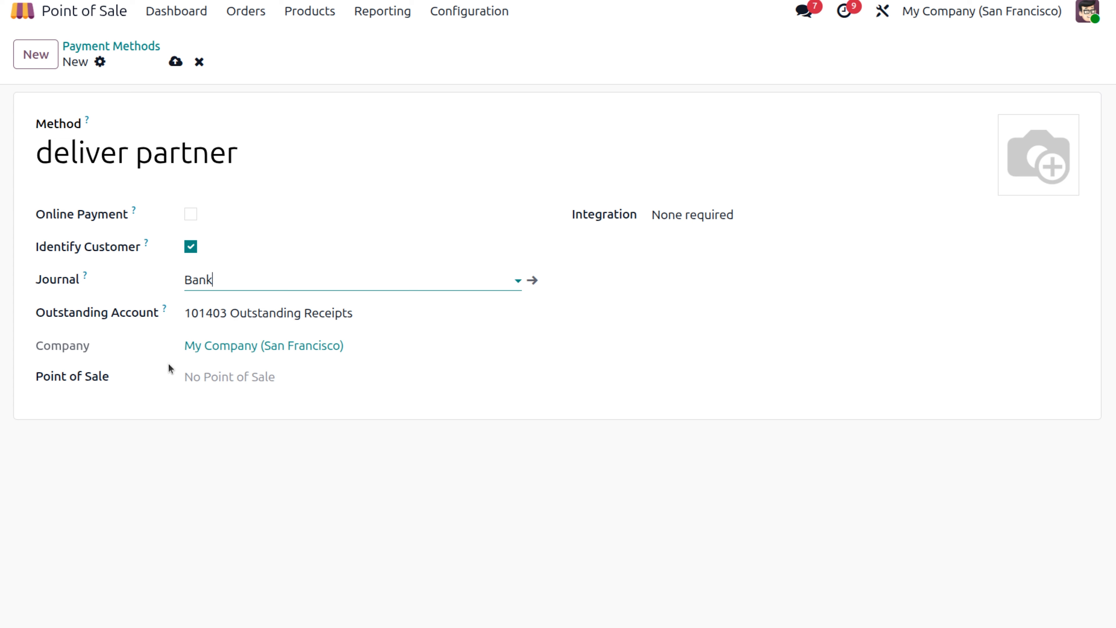
- Assign the payment method to the Restaurant point of sale, keep its integration at None required, and save it
{"action": "left_click", "coordinate": [221, 376]}
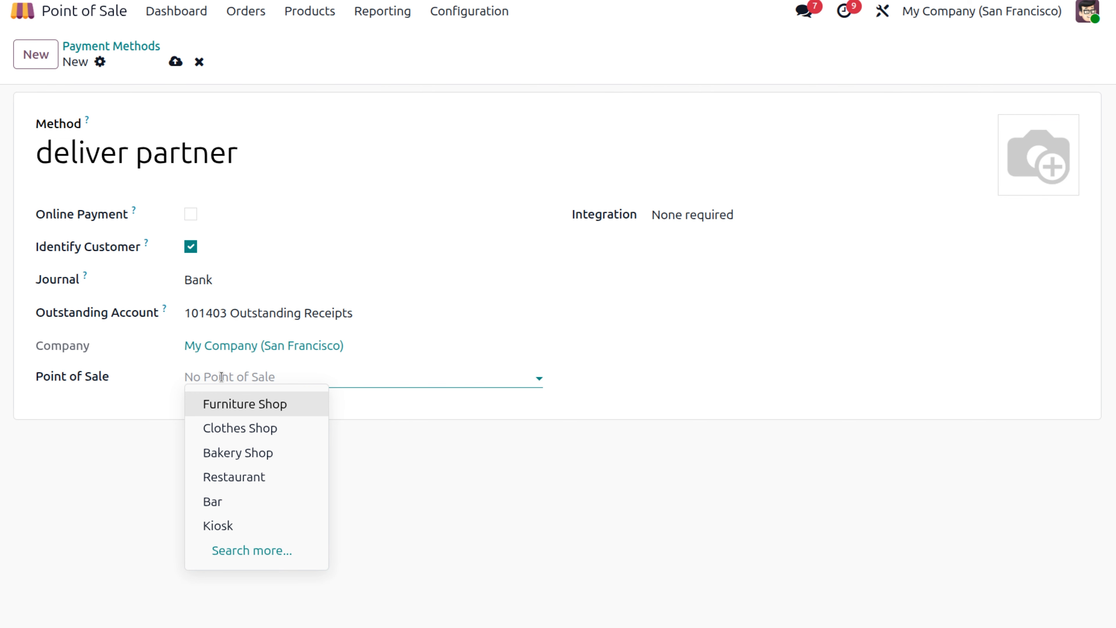
{"action": "left_click", "coordinate": [268, 482]}
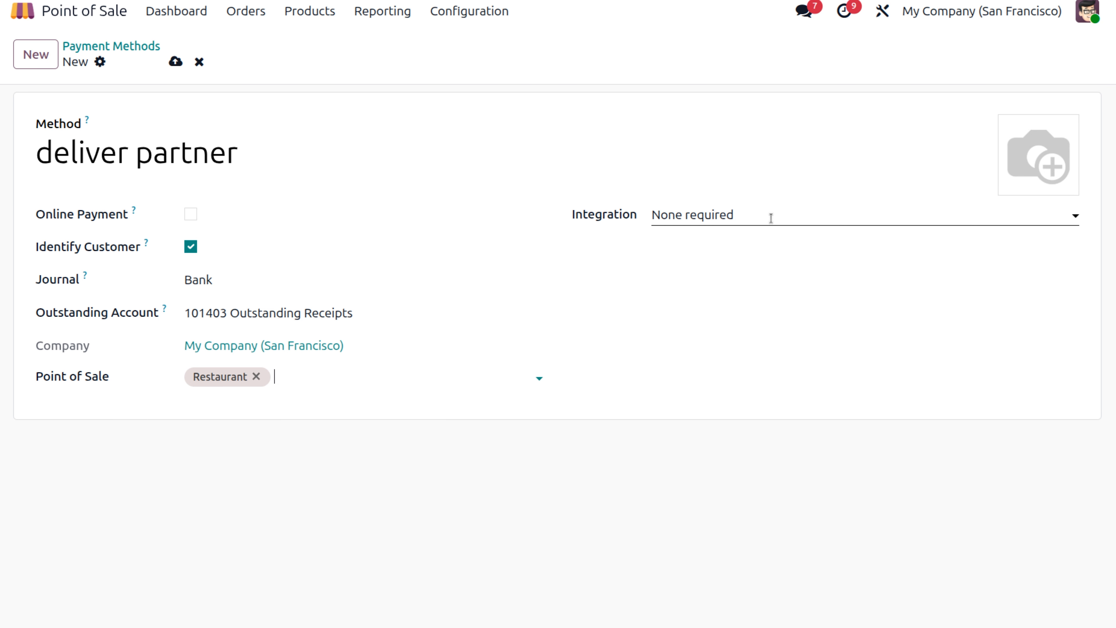
{"action": "left_click", "coordinate": [770, 217]}
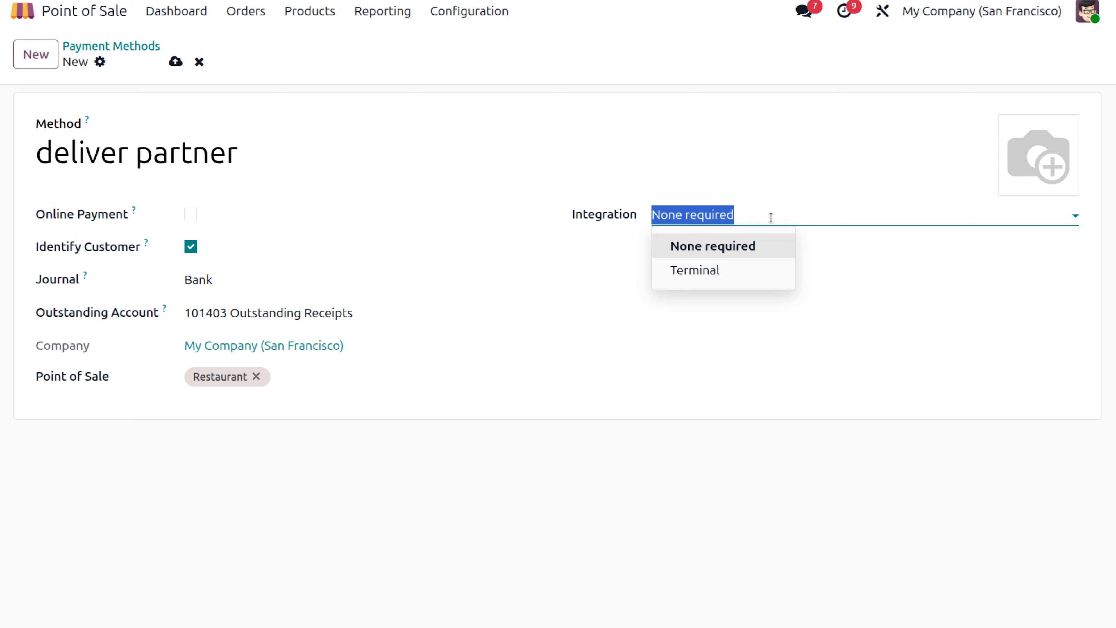
{"action": "left_click", "coordinate": [554, 259]}
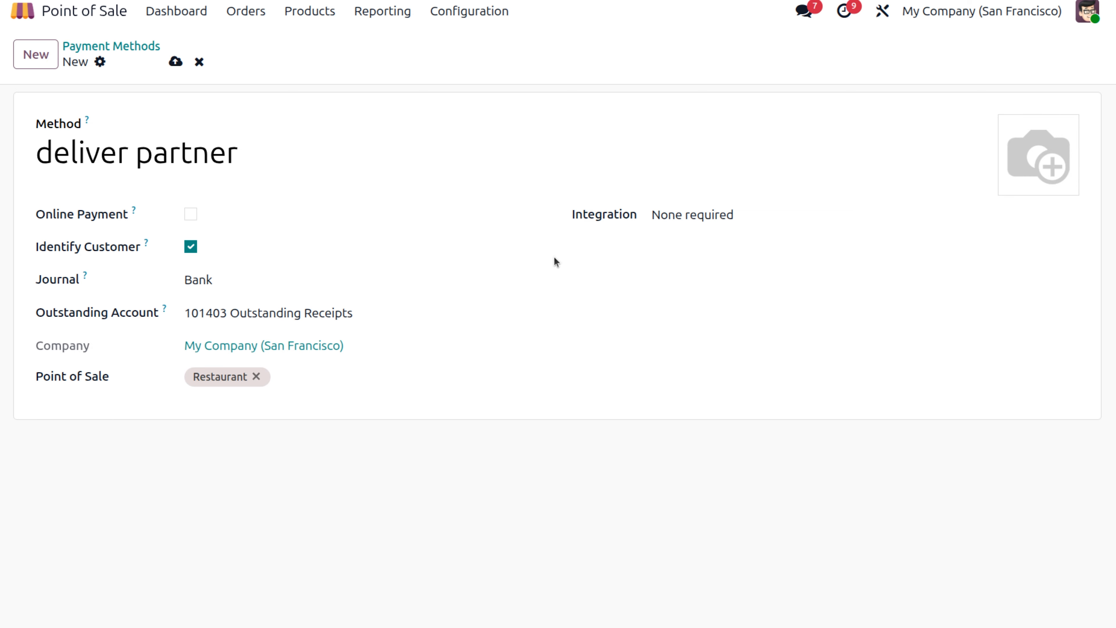
{"action": "left_click", "coordinate": [175, 61]}
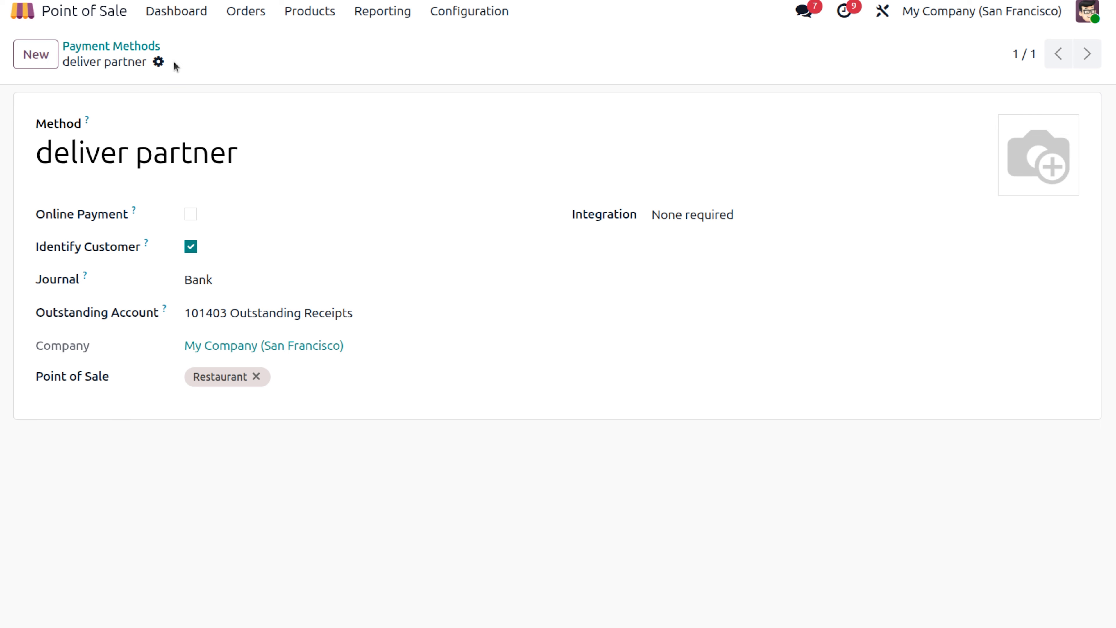
- Check the payment methods available to the Restaurant in the point of sale settings
{"action": "left_click", "coordinate": [479, 19]}
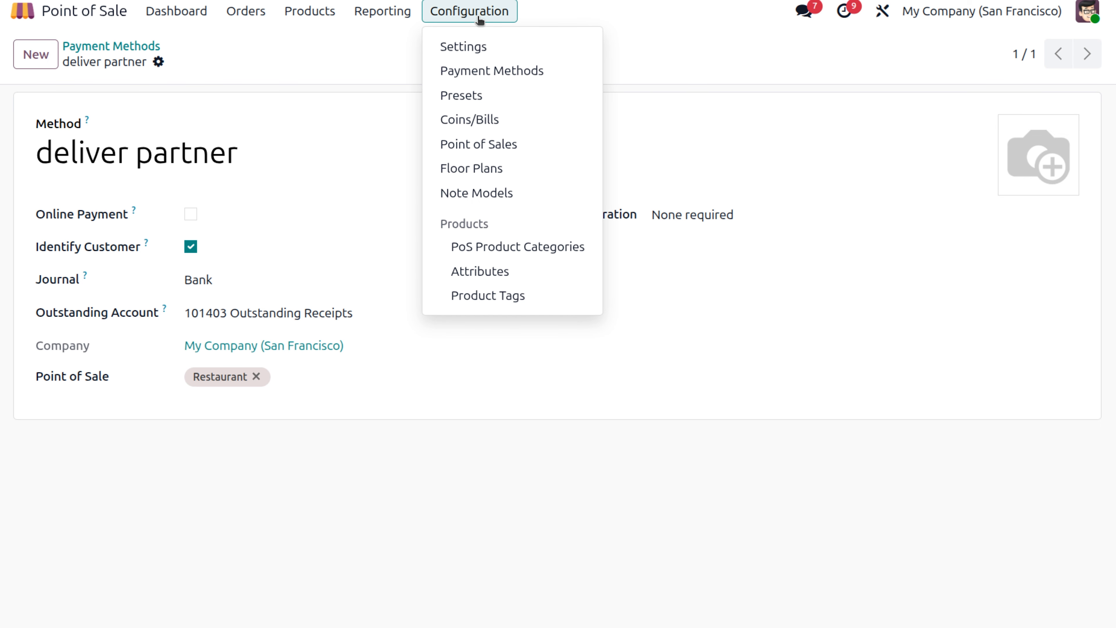
{"action": "left_click", "coordinate": [481, 48]}
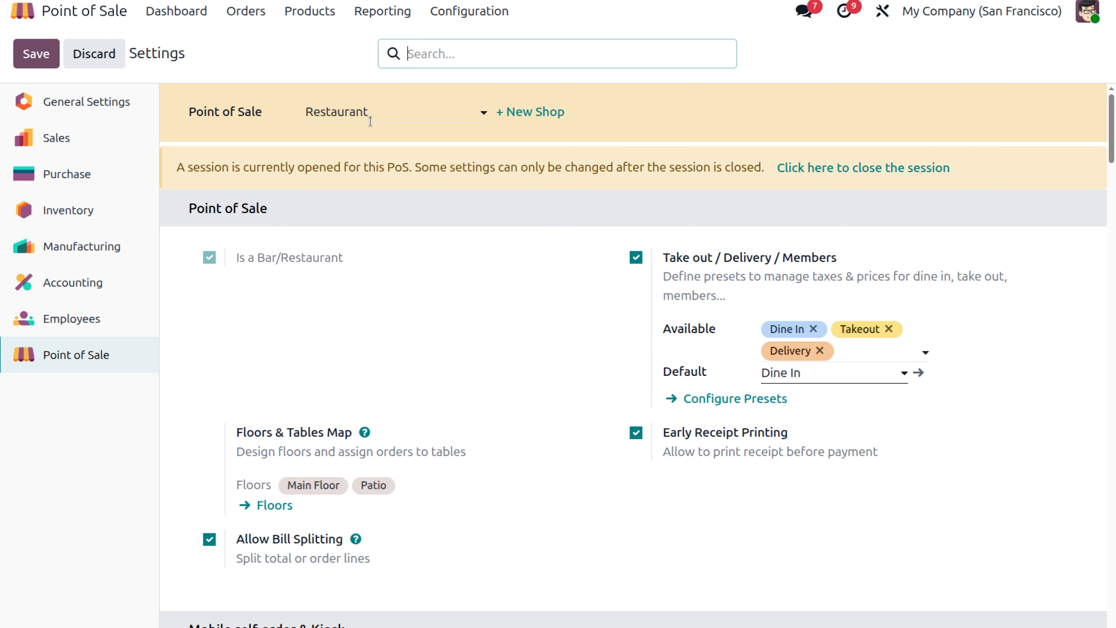
{"action": "scroll", "coordinate": [370, 121], "scroll_direction": "down", "scroll_amount": 10}
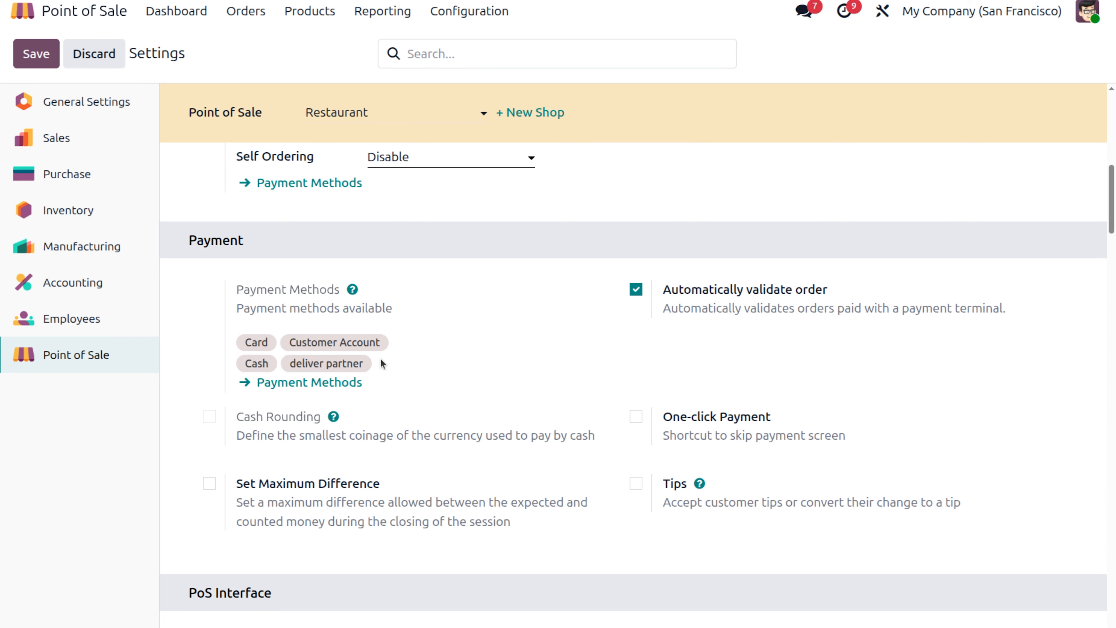
- Start a new order in the Restaurant register with a Bacon Burger with Belgian fresh homemade fries and a Coca-Cola
{"action": "left_click", "coordinate": [201, 16]}
{"action": "left_click", "coordinate": [657, 321]}
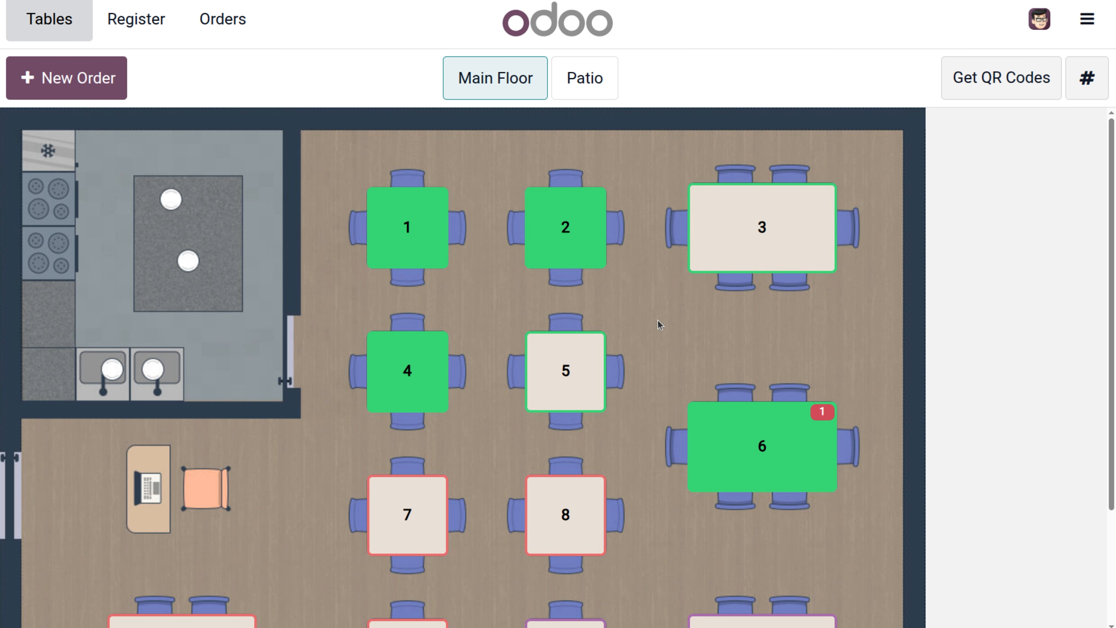
{"action": "left_click", "coordinate": [79, 77]}
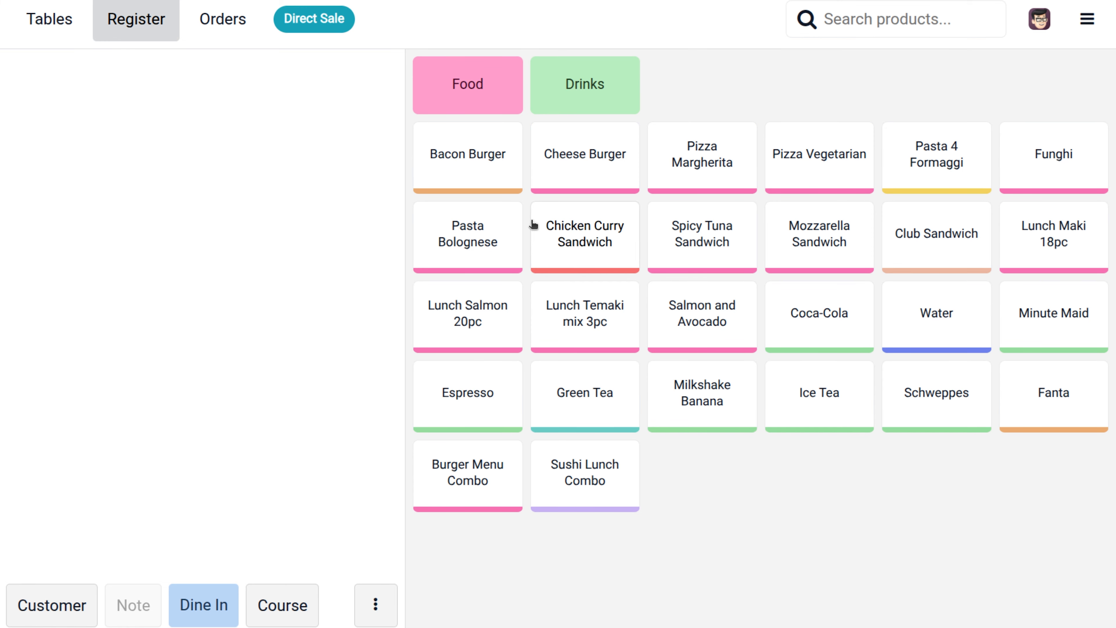
{"action": "left_click", "coordinate": [485, 164]}
{"action": "left_click", "coordinate": [312, 424]}
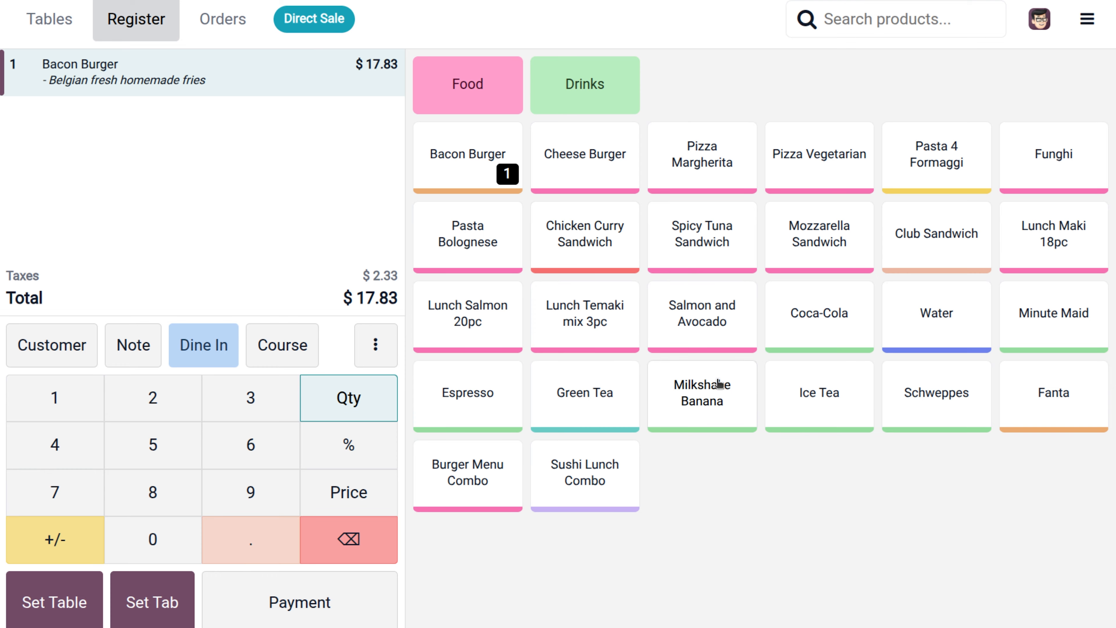
{"action": "left_click", "coordinate": [843, 312]}
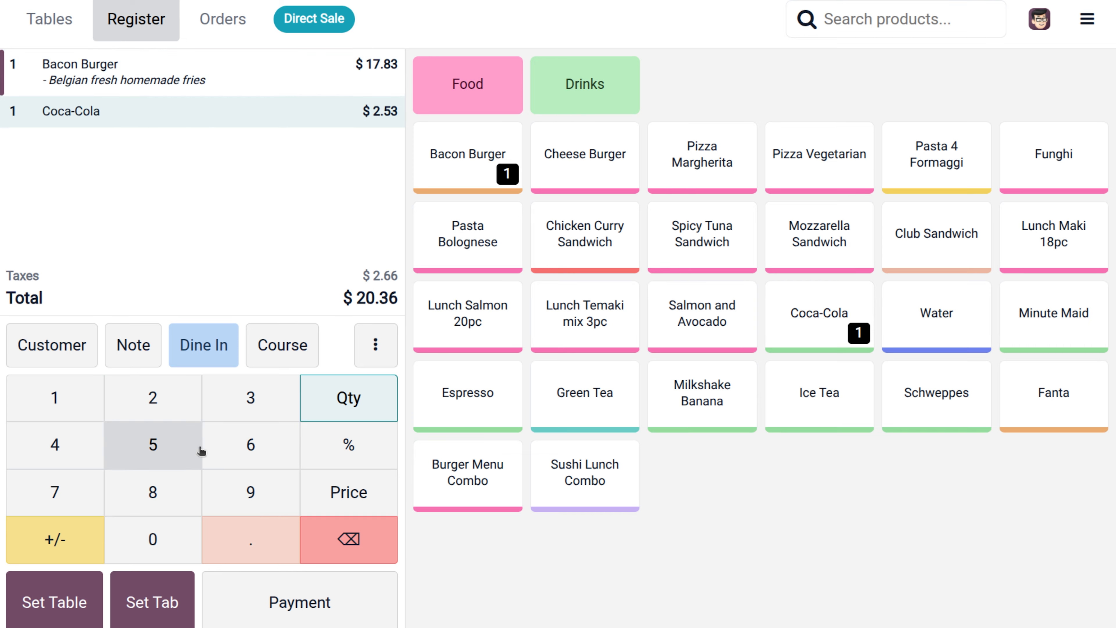
- Proceed to payment without sending the order to preparation and assign the first listed customer
{"action": "left_click", "coordinate": [288, 611]}
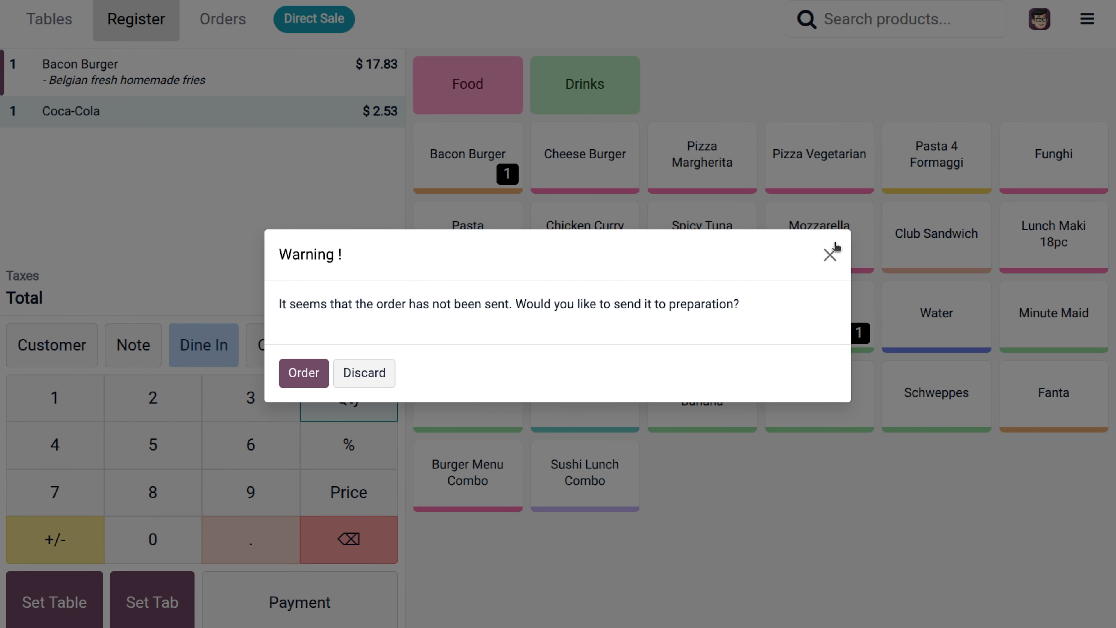
{"action": "left_click", "coordinate": [829, 254]}
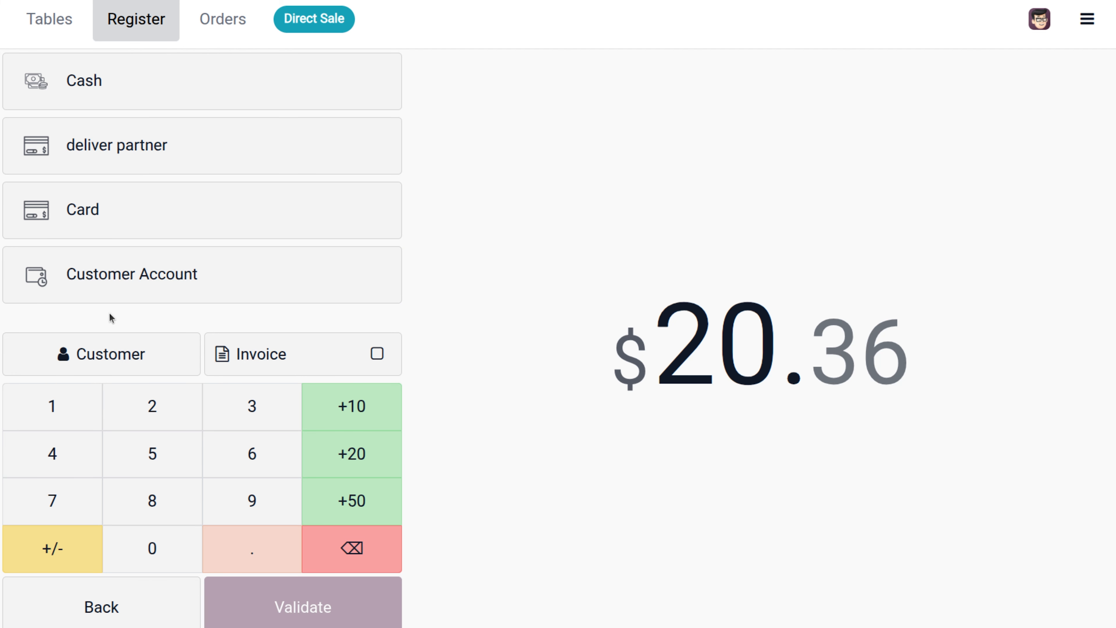
{"action": "left_click", "coordinate": [87, 355]}
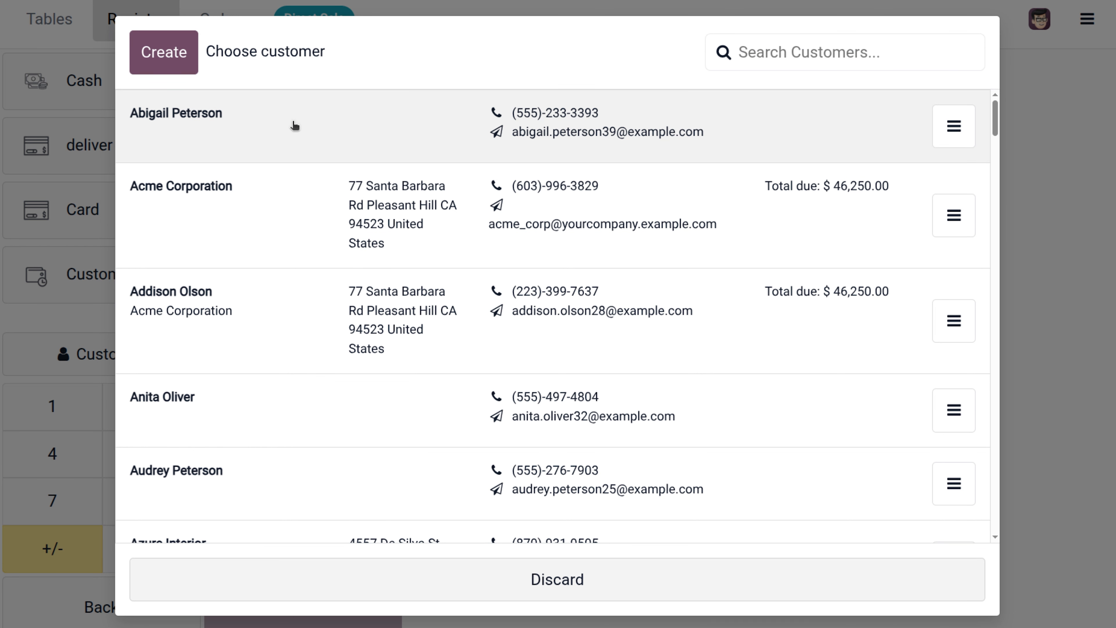
{"action": "left_click", "coordinate": [294, 132]}
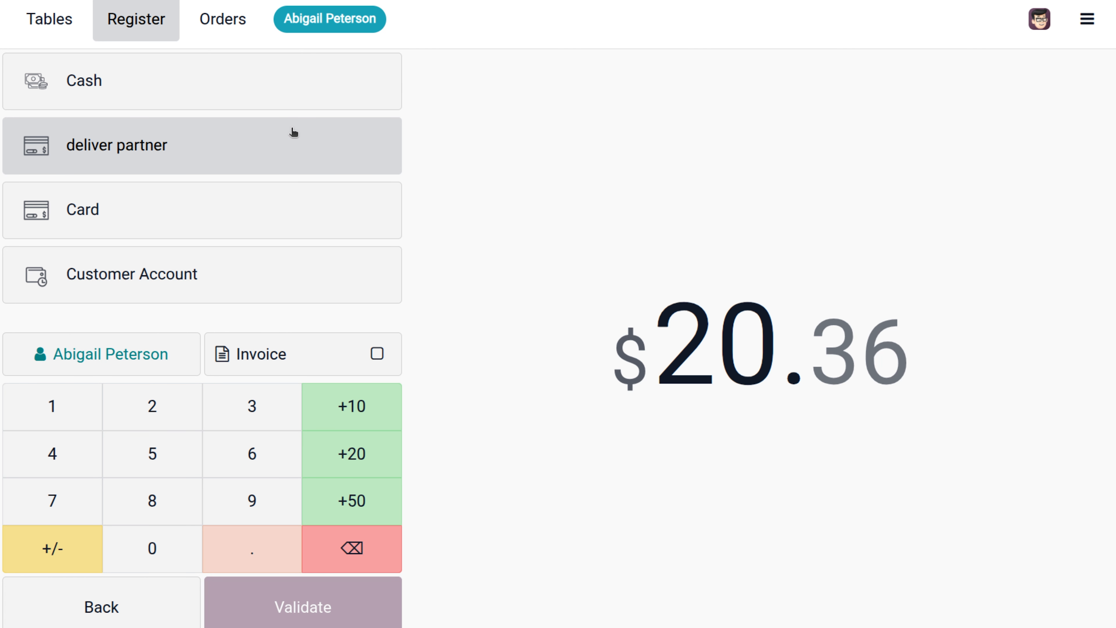
- Pay the full order with the deliver partner method, validate it, and return to the floor plan after reviewing the receipt
{"action": "left_click", "coordinate": [229, 158]}
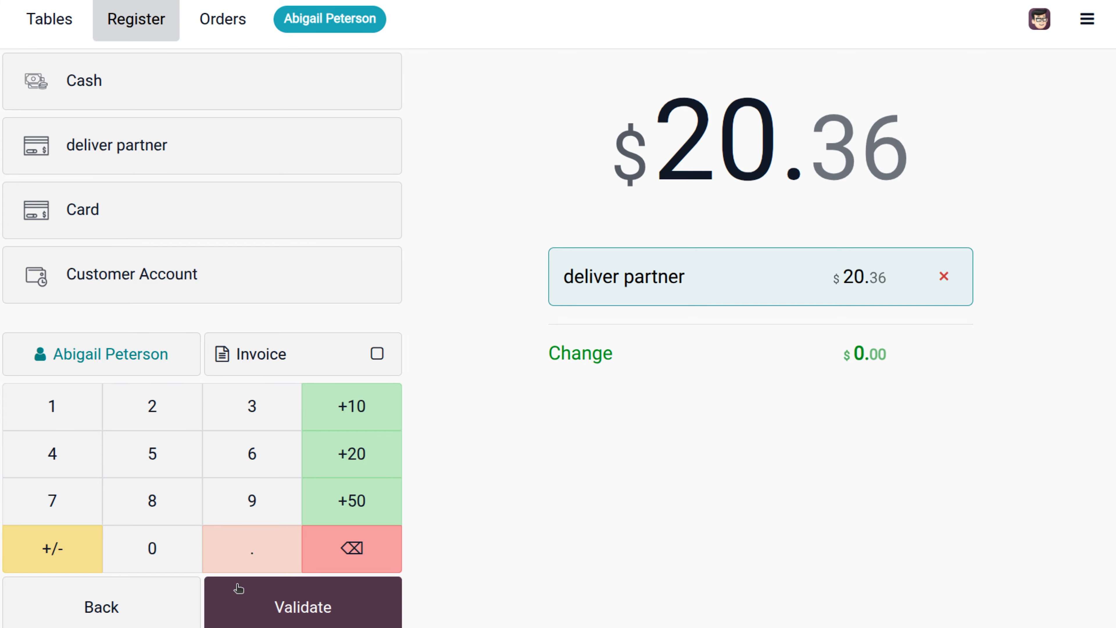
{"action": "left_click", "coordinate": [275, 606]}
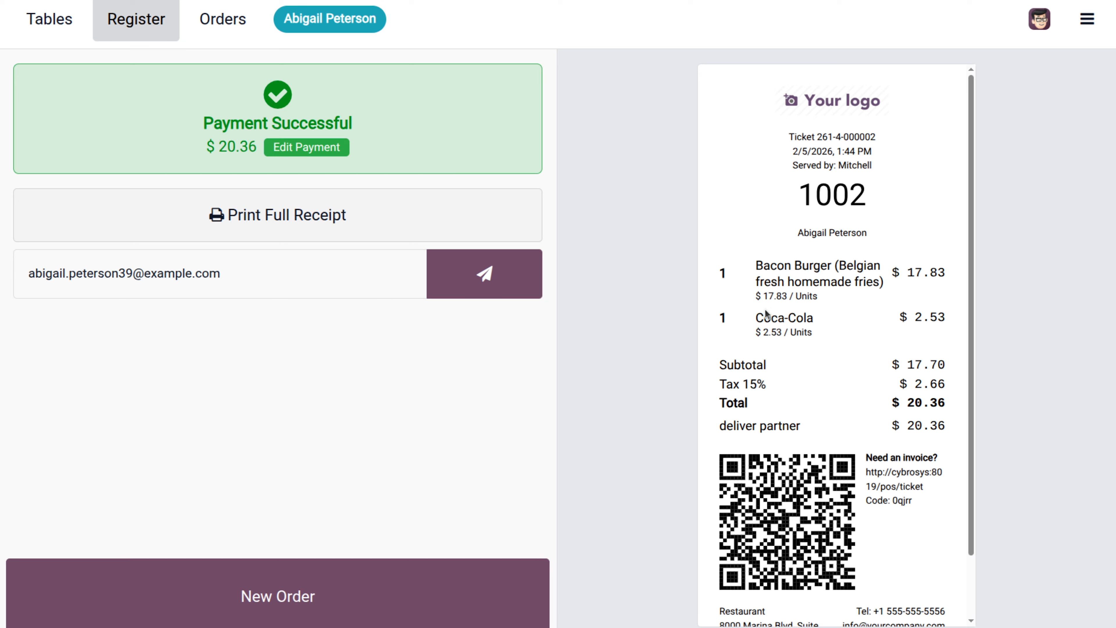
{"action": "scroll", "coordinate": [766, 314], "scroll_direction": "down", "scroll_amount": 3}
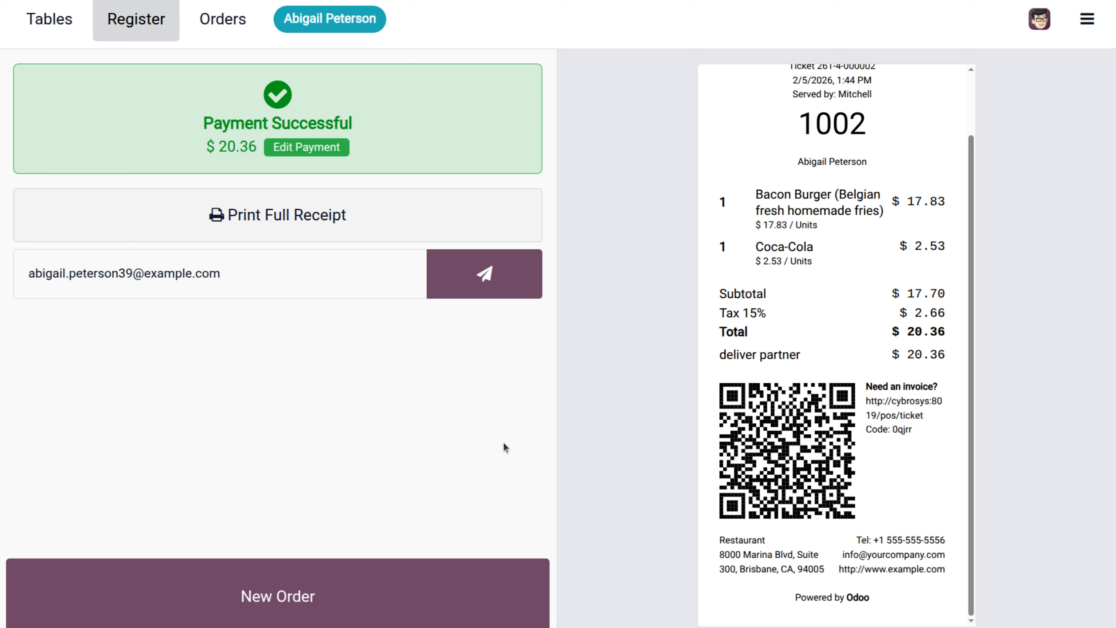
{"action": "left_click", "coordinate": [377, 606]}
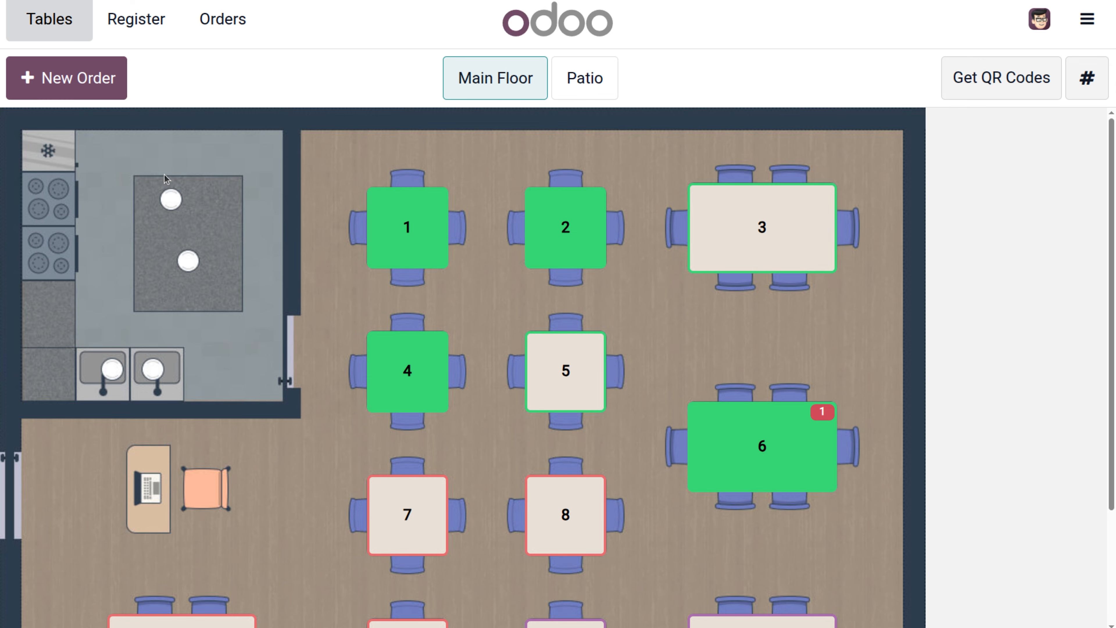
- Close the Restaurant register with a cash count of 2000
{"action": "left_click", "coordinate": [1097, 22]}
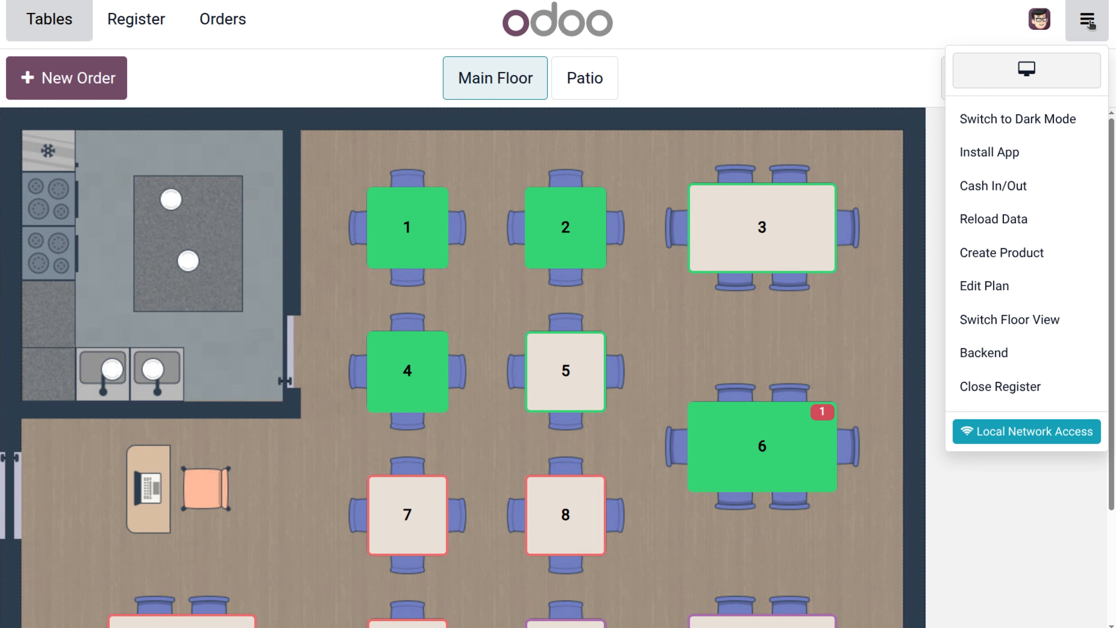
{"action": "left_click", "coordinate": [1045, 387]}
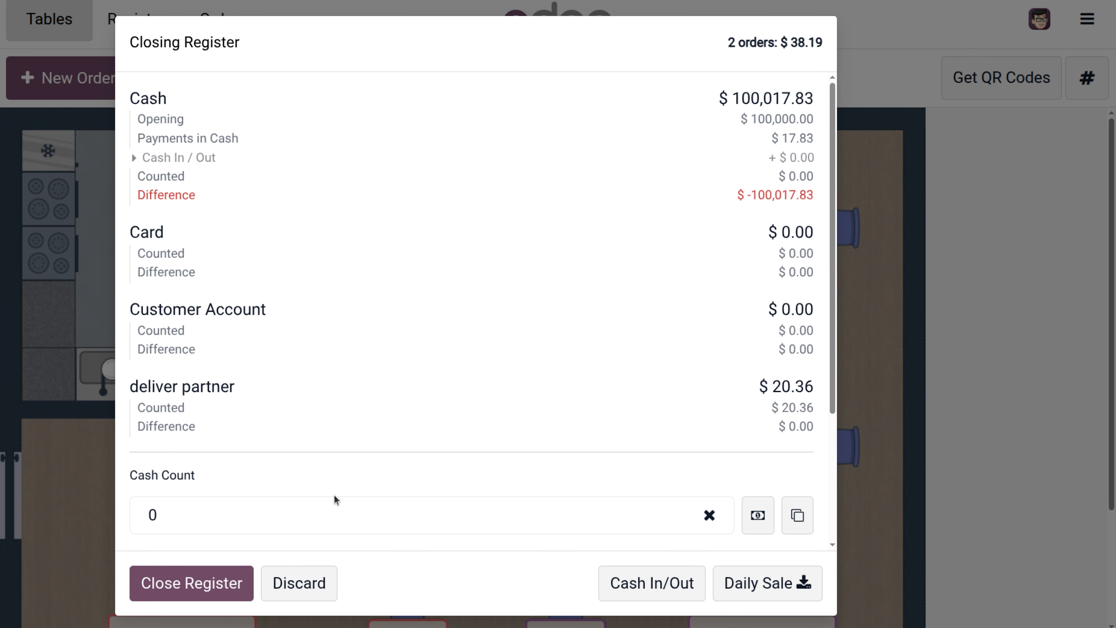
{"action": "left_click", "coordinate": [320, 522]}
{"action": "type", "text": "2000"}
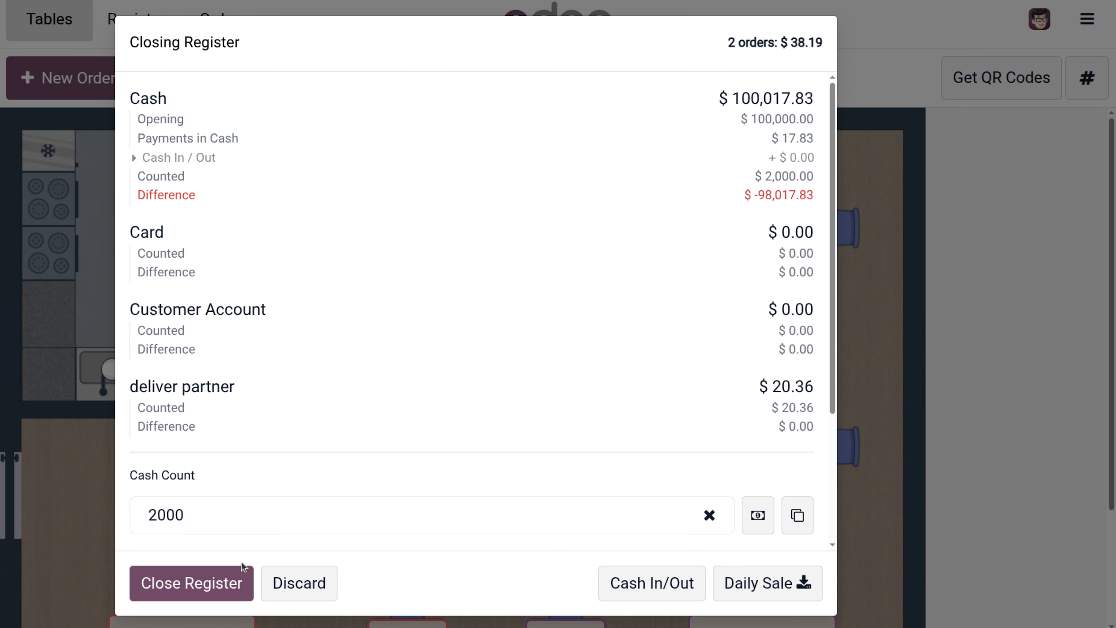
{"action": "left_click", "coordinate": [183, 589]}
{"action": "left_click", "coordinate": [354, 378]}
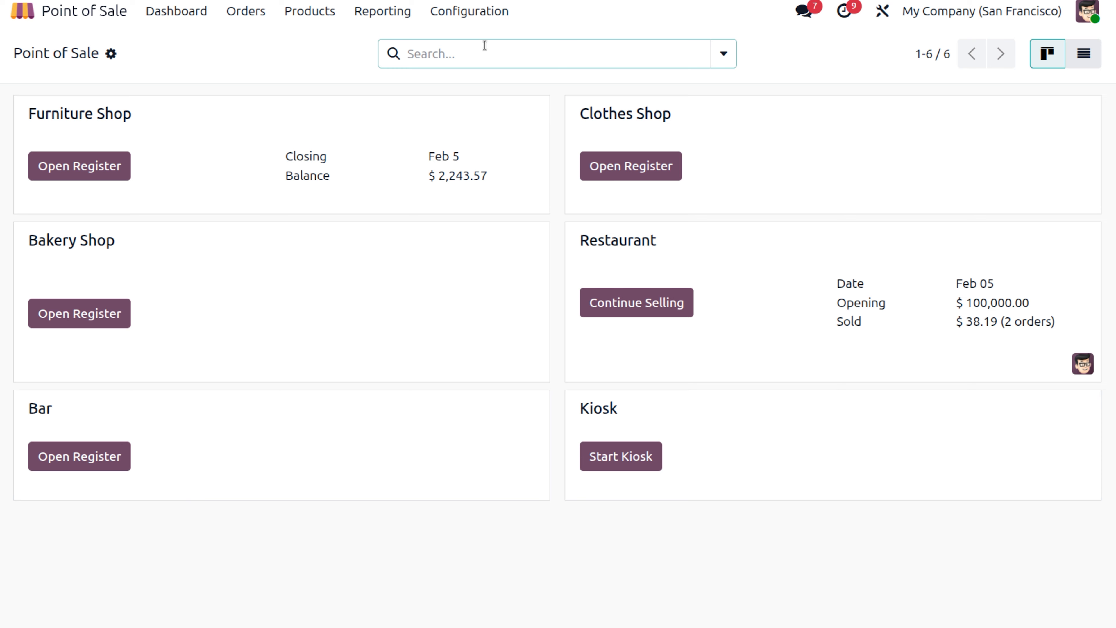
- Review the Payment Terminals options in the Restaurant point of sale settings and save the settings
{"action": "left_click", "coordinate": [477, 8]}
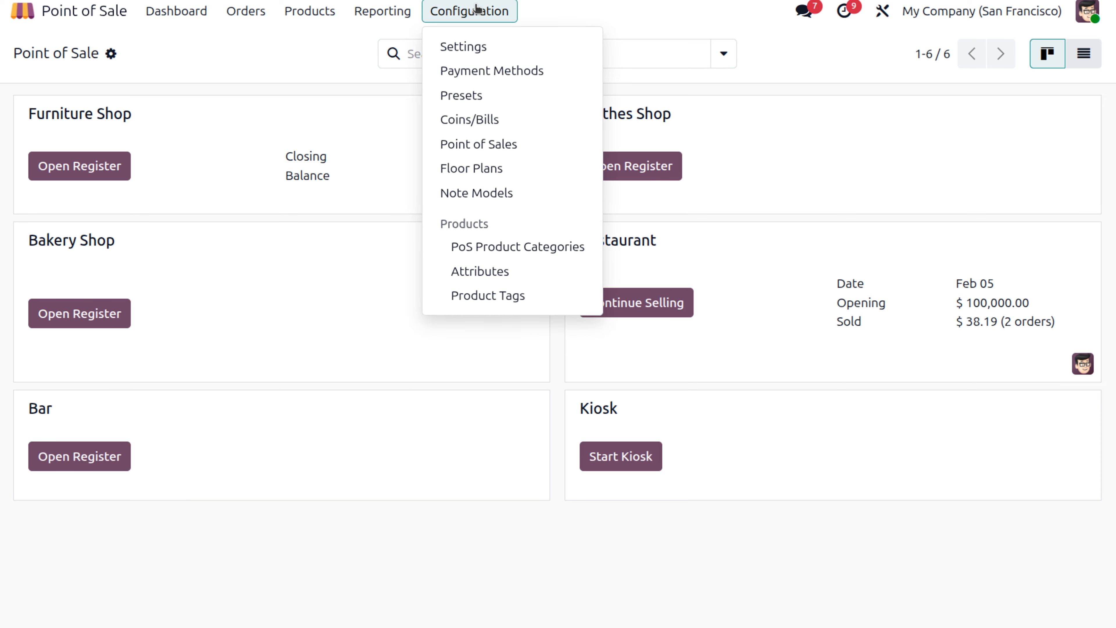
{"action": "left_click", "coordinate": [487, 52]}
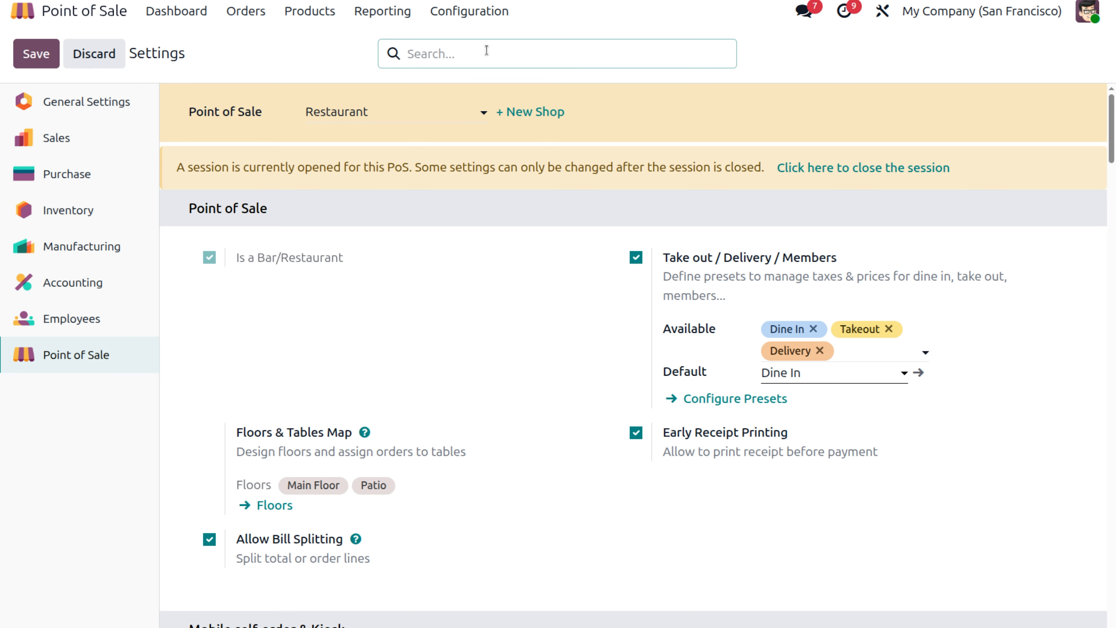
{"action": "scroll", "coordinate": [585, 467], "scroll_direction": "down", "scroll_amount": 20}
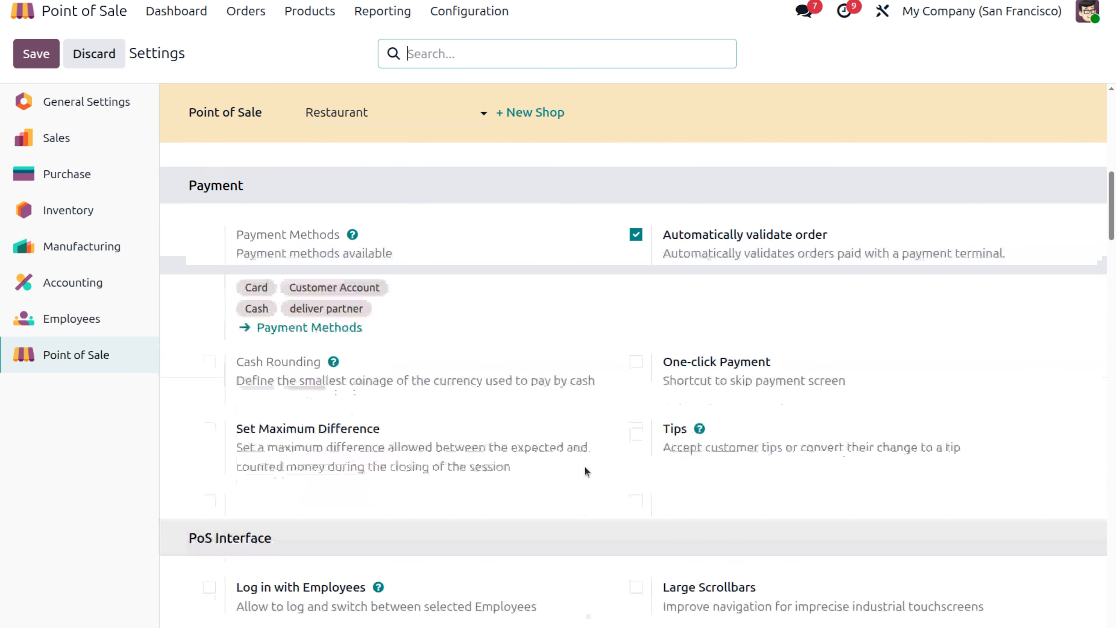
{"action": "scroll", "coordinate": [585, 467], "scroll_direction": "down", "scroll_amount": 20}
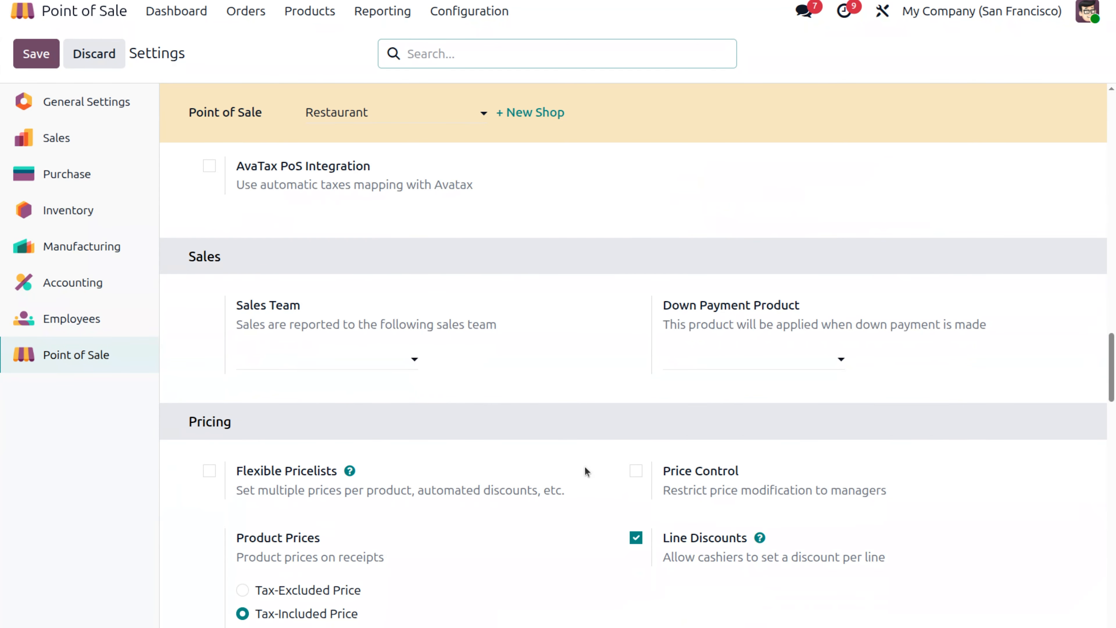
{"action": "scroll", "coordinate": [586, 467], "scroll_direction": "down", "scroll_amount": 8}
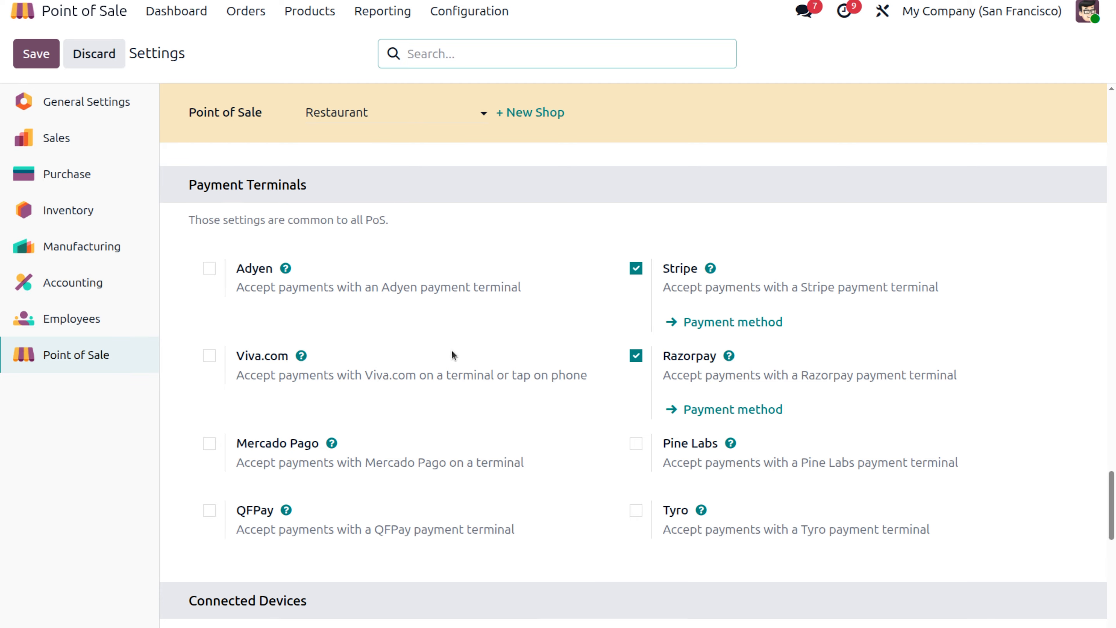
{"action": "mouse_move", "coordinate": [452, 352]}
{"action": "left_click", "coordinate": [47, 54]}
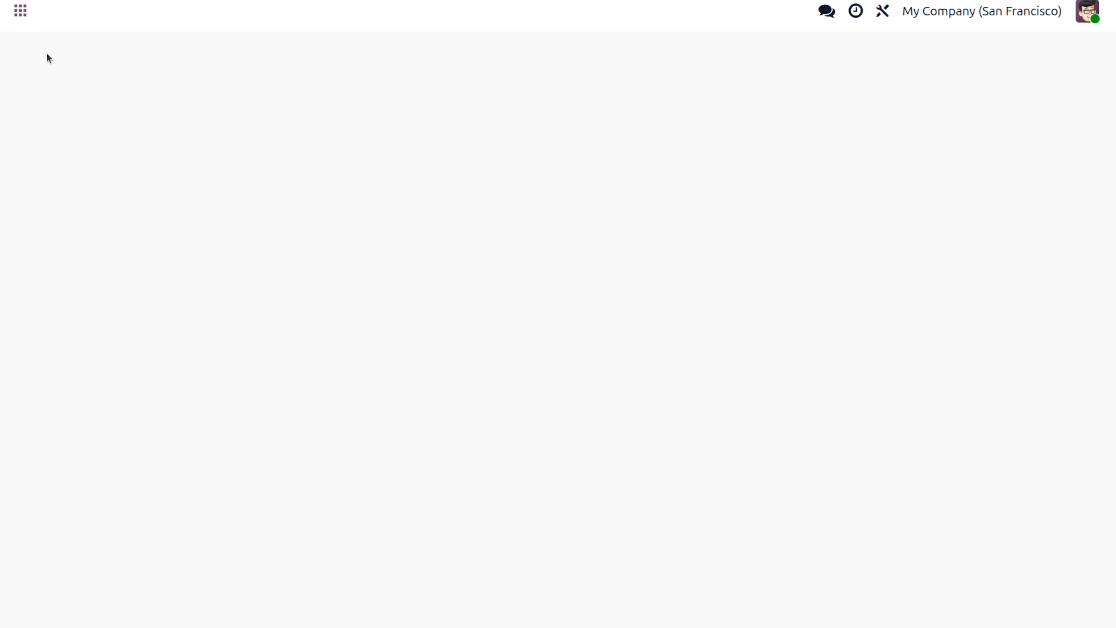
- Open the Card payment method, set its integration to Terminal, and look through the available terminal providers
{"action": "left_click", "coordinate": [489, 17]}
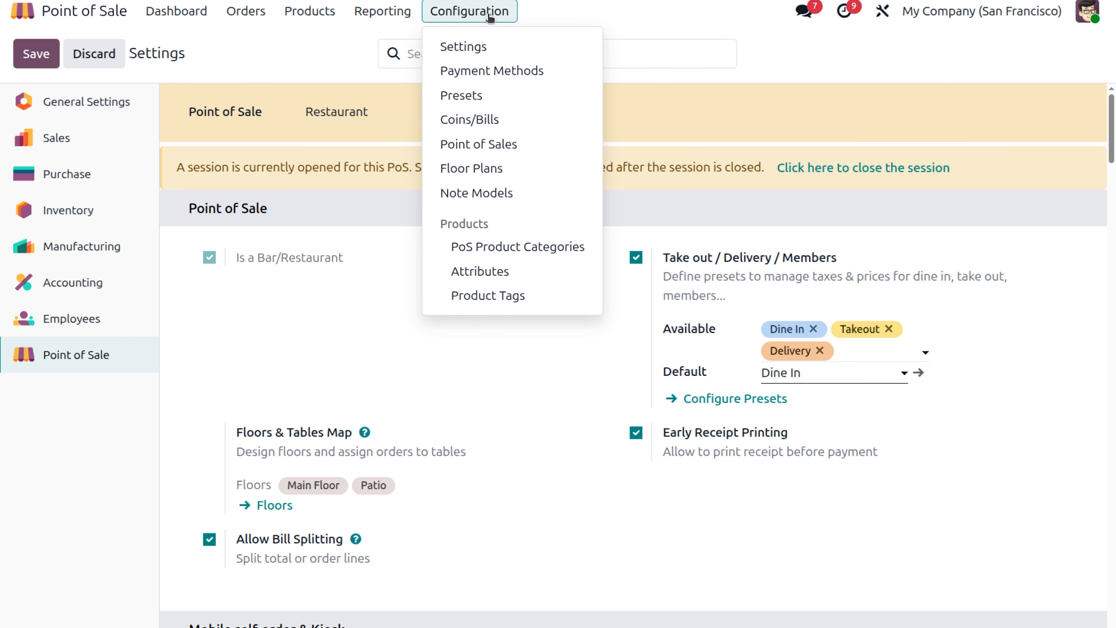
{"action": "left_click", "coordinate": [499, 75]}
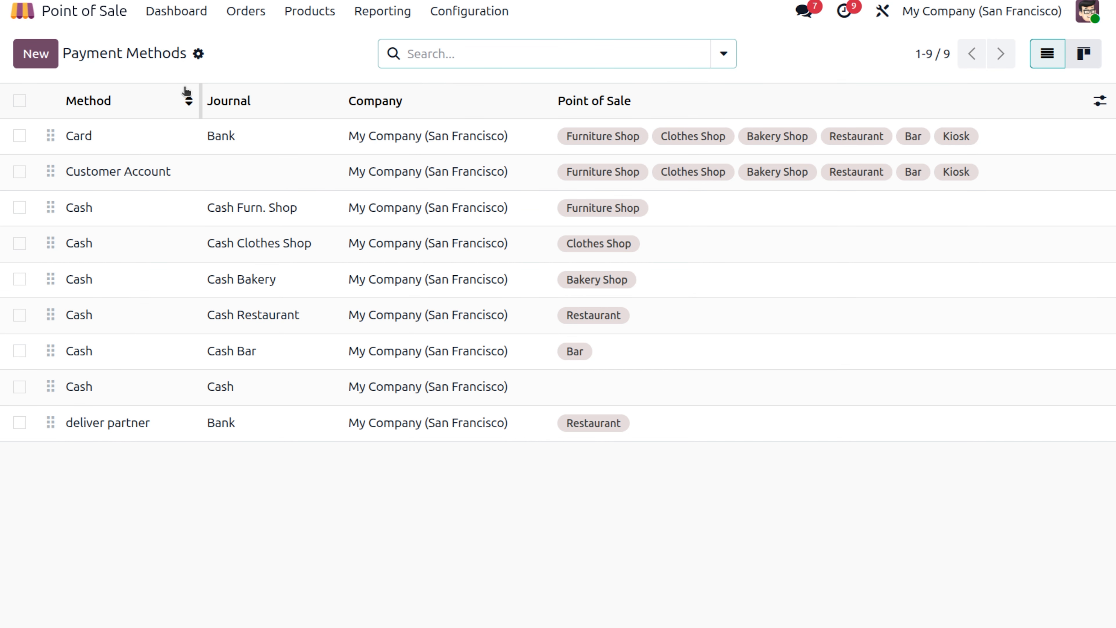
{"action": "left_click", "coordinate": [147, 137]}
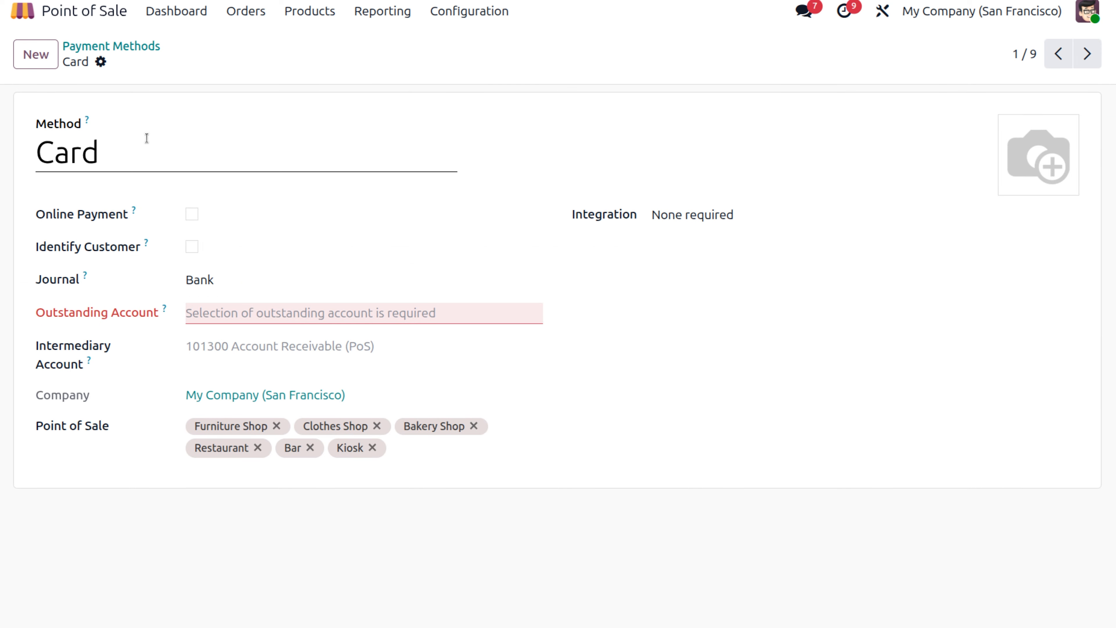
{"action": "left_click", "coordinate": [759, 211]}
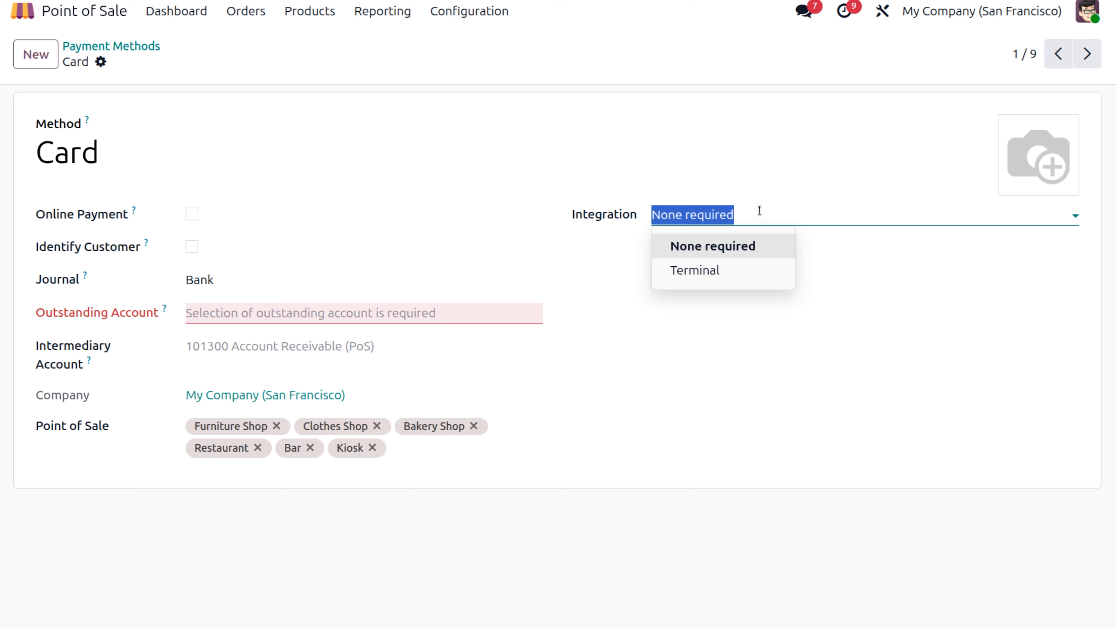
{"action": "left_click", "coordinate": [700, 282]}
{"action": "scroll", "coordinate": [821, 475], "scroll_direction": "down", "scroll_amount": 2}
{"action": "scroll", "coordinate": [820, 476], "scroll_direction": "down", "scroll_amount": 2}
{"action": "scroll", "coordinate": [820, 476], "scroll_direction": "up", "scroll_amount": 4}
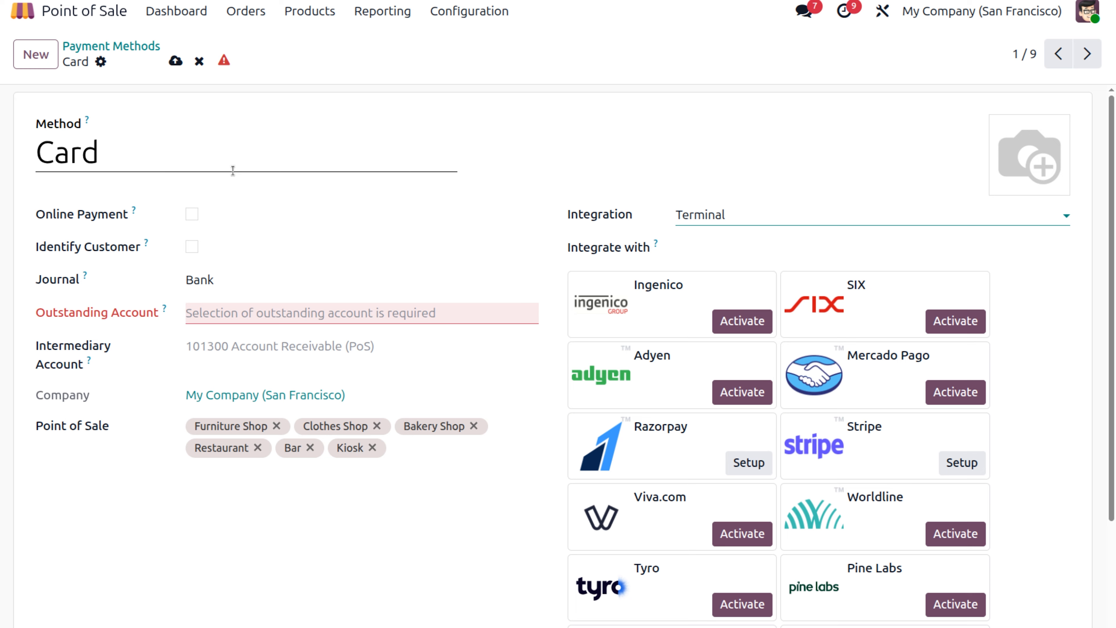
- Set the Card payment method's outstanding account to 101401 Bank and set up Stripe as its integrated terminal
{"action": "left_click", "coordinate": [217, 313]}
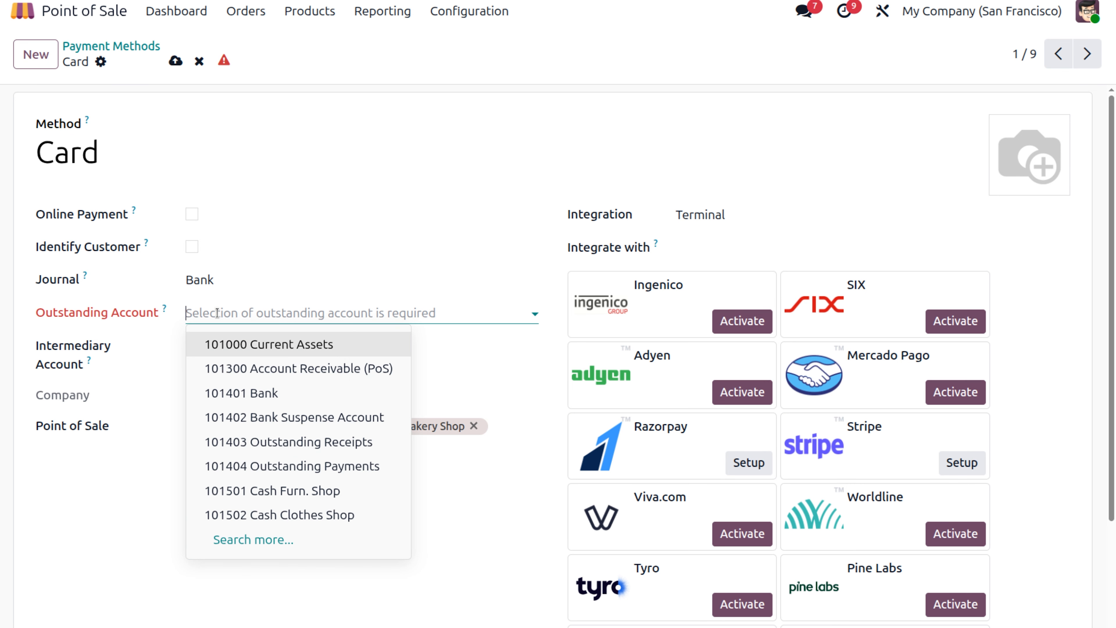
{"action": "left_click", "coordinate": [276, 394]}
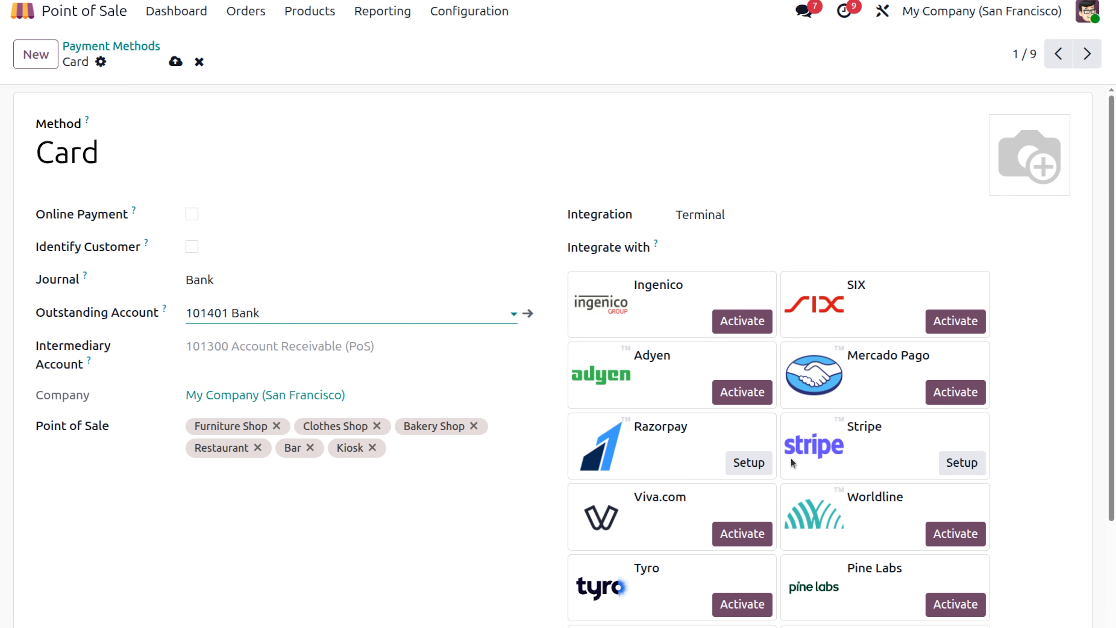
{"action": "left_click", "coordinate": [949, 462]}
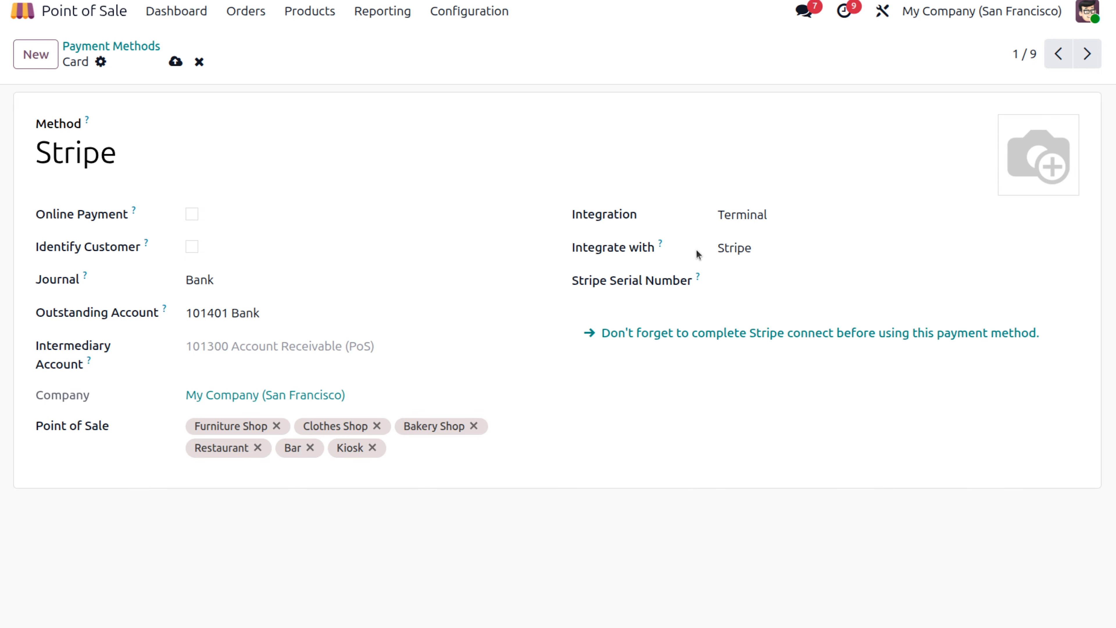